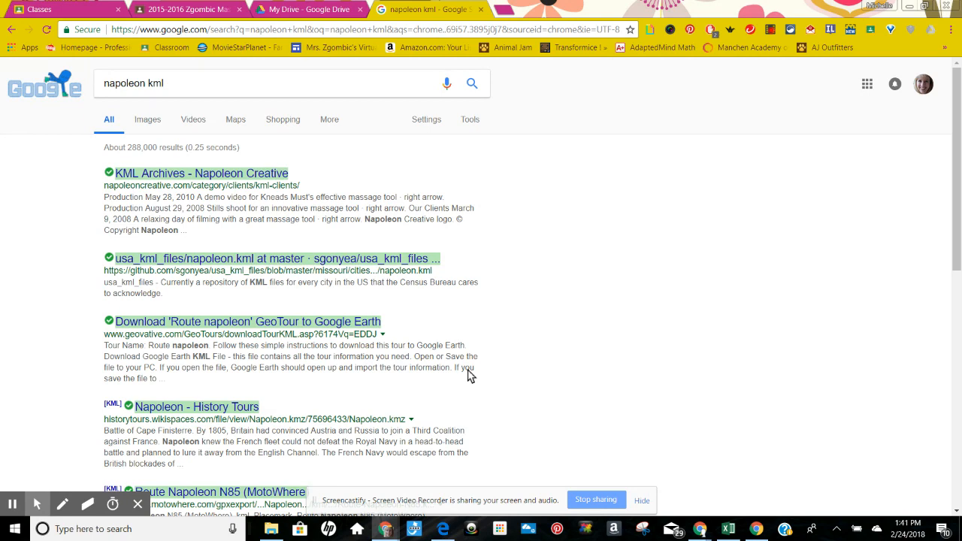
View the Napoleon History Tours map linked in the class assignment "Napoleon's Pivotal Moment Project".
left_click(165, 8)
left_click(750, 432)
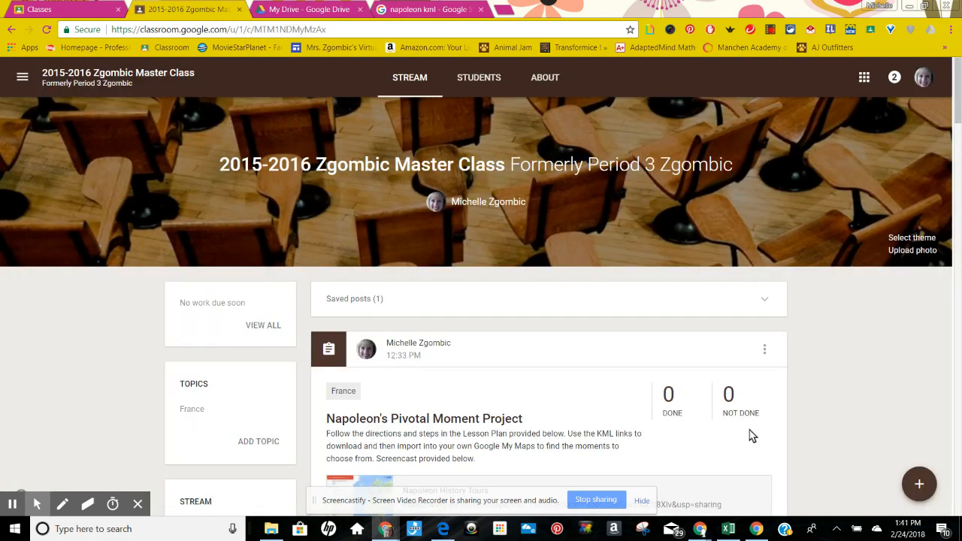
left_click_drag(959, 79, 957, 110)
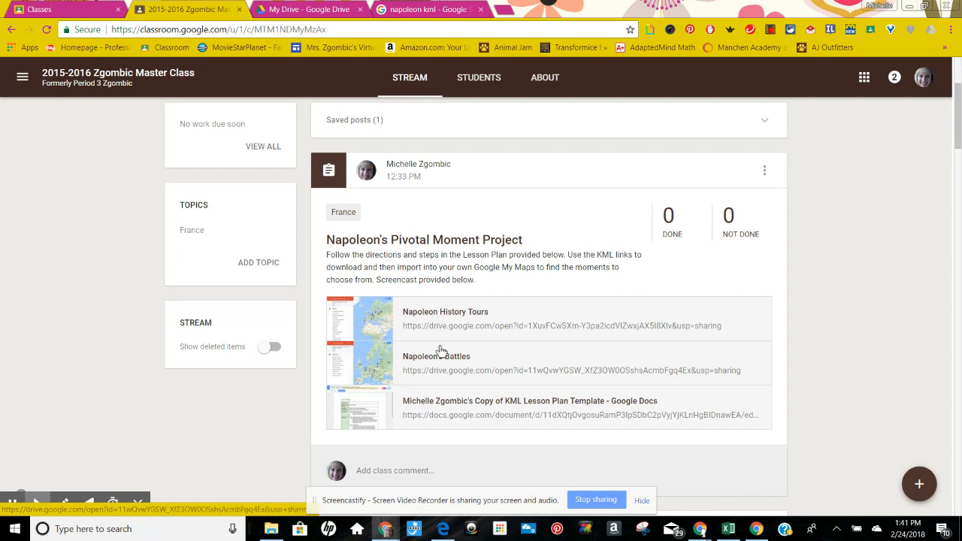
left_click(444, 313)
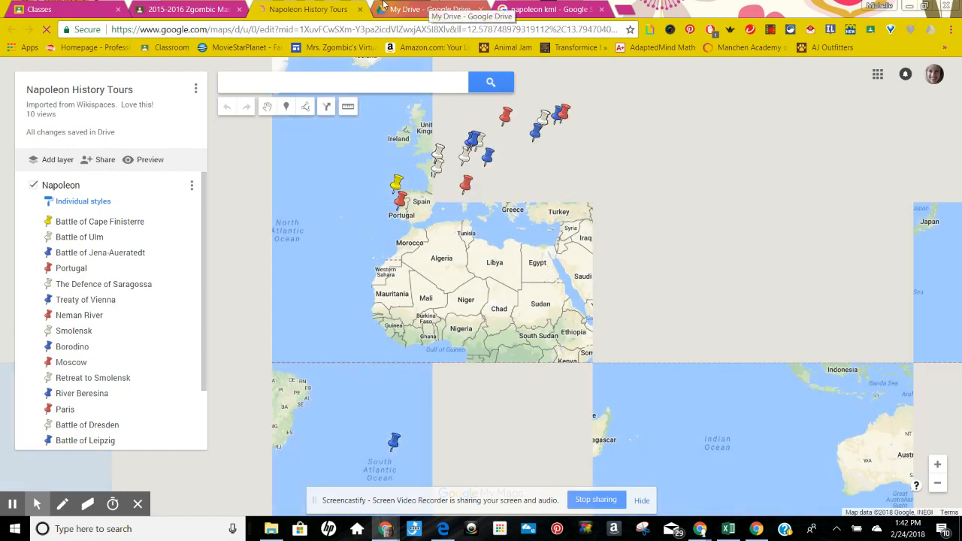
left_click(577, 7)
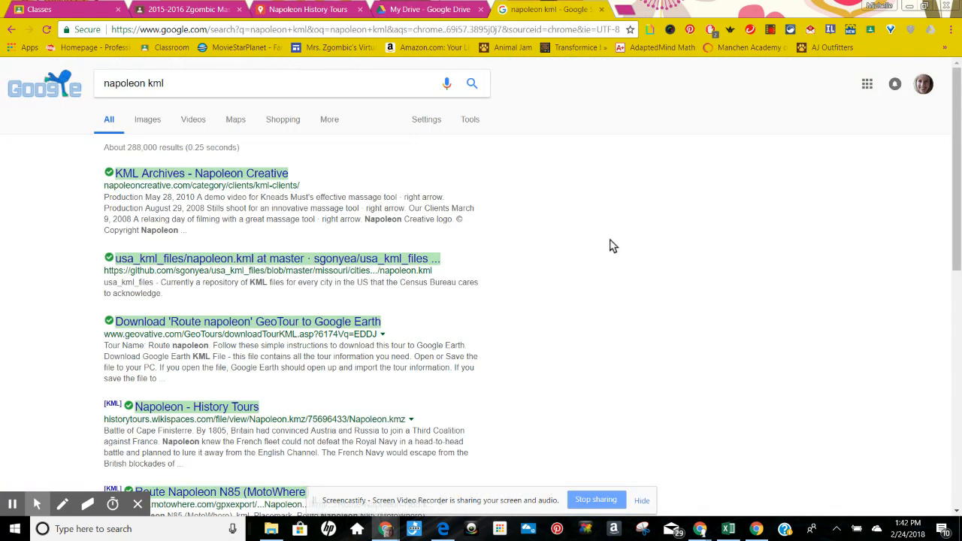
left_click(169, 7)
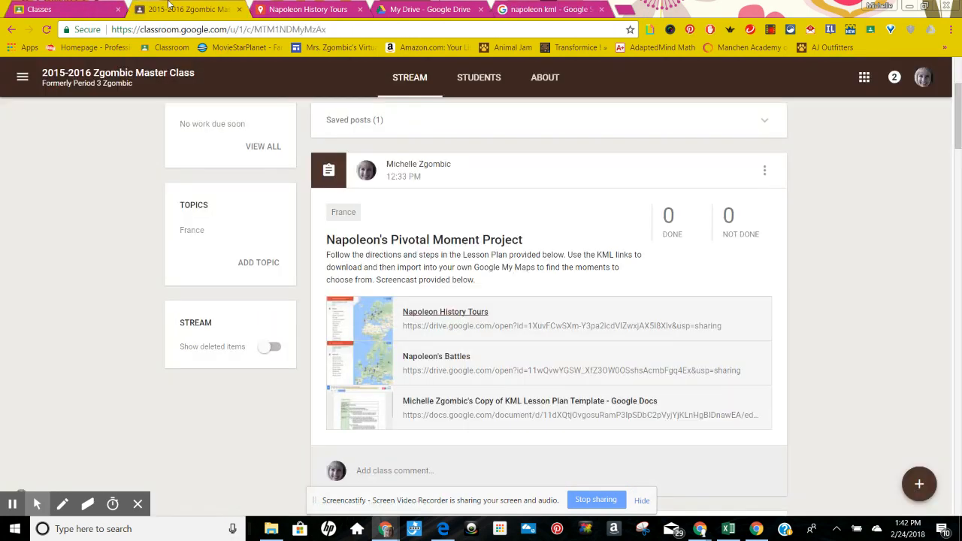
left_click(299, 9)
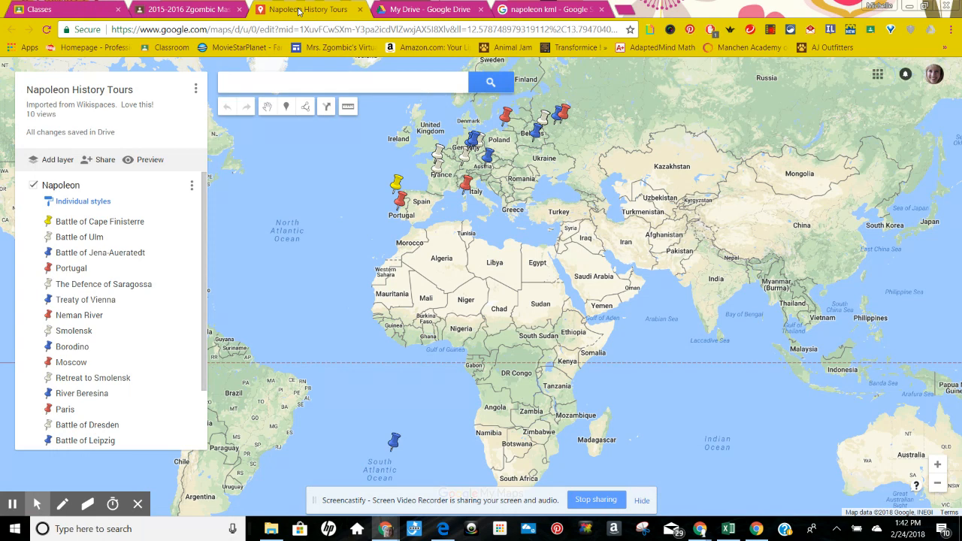
Download the Napoleon.kmz file from the "Napoleon - History Tours" result of the "napoleon kml" Google search.
left_click(544, 9)
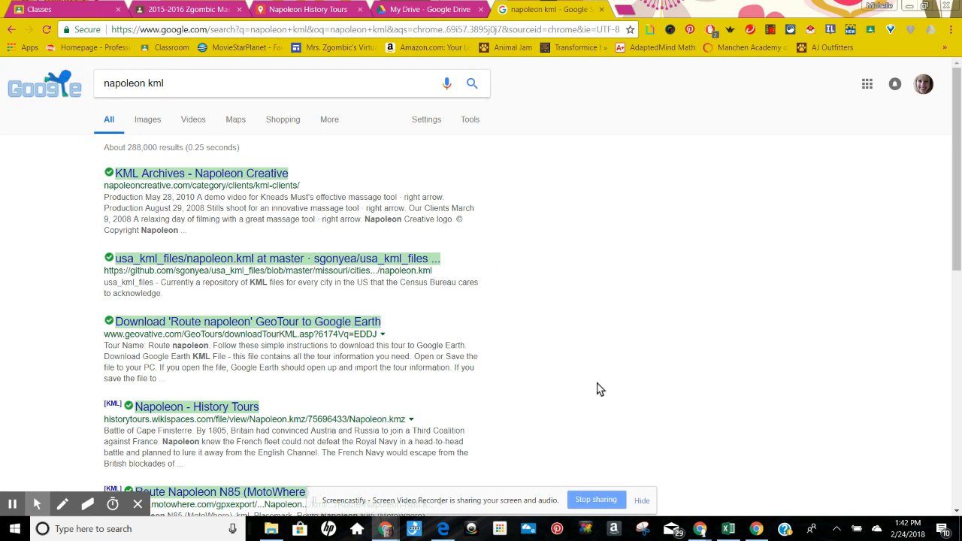
left_click(207, 408)
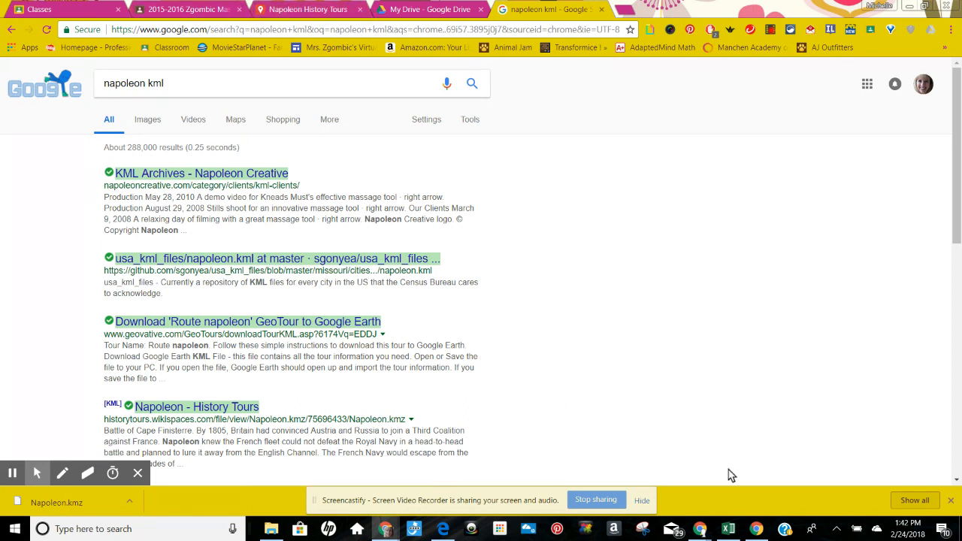
Switch to Google Drive and create a new Google My Maps map in My Drive.
left_click(383, 8)
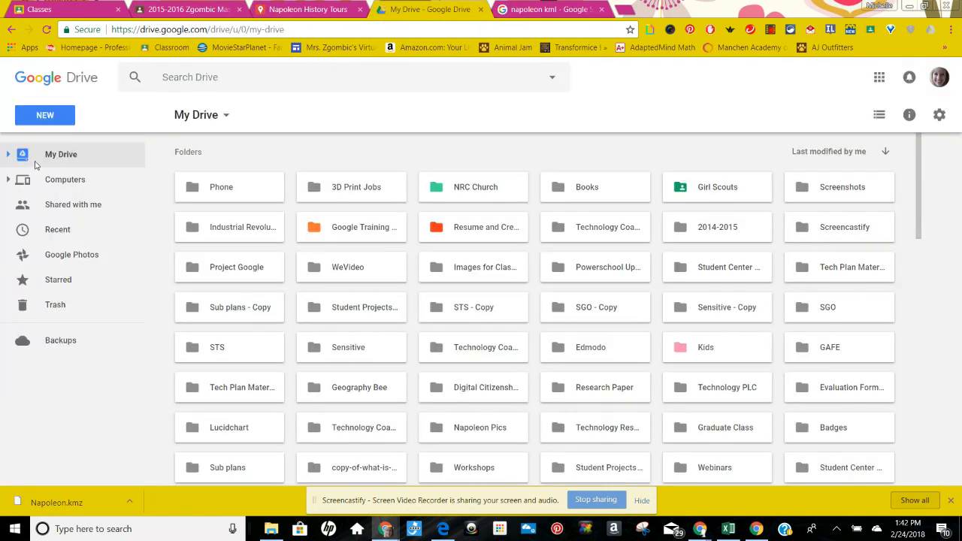
left_click(50, 122)
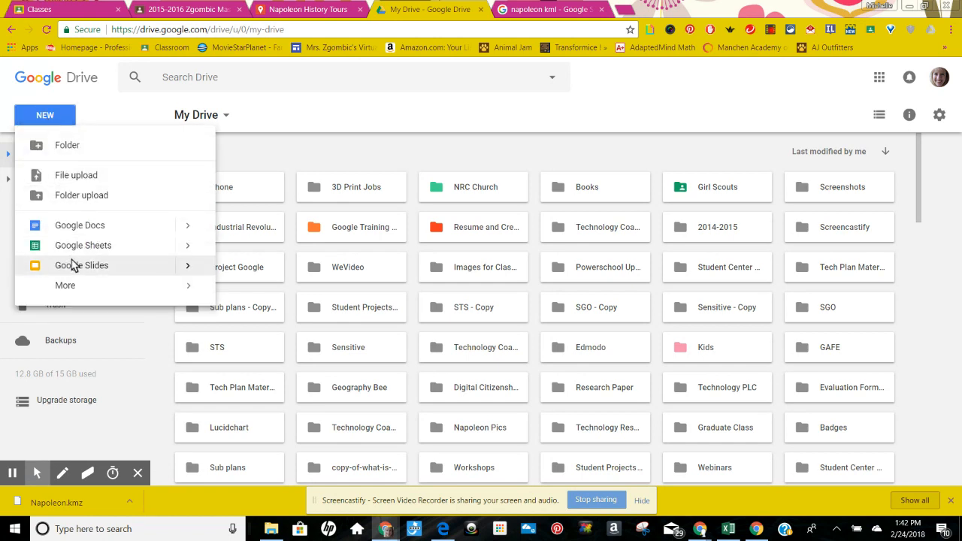
mouse_move(114, 290)
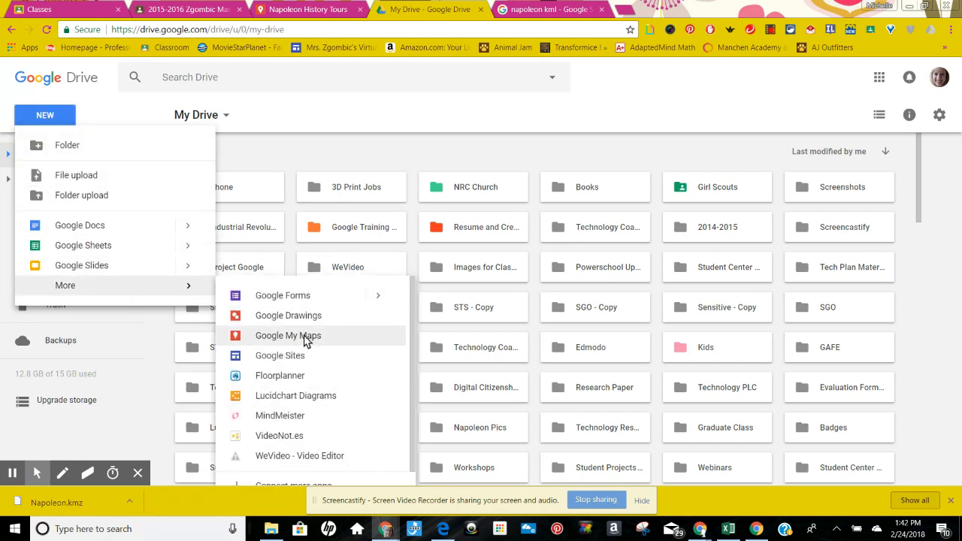
left_click(305, 339)
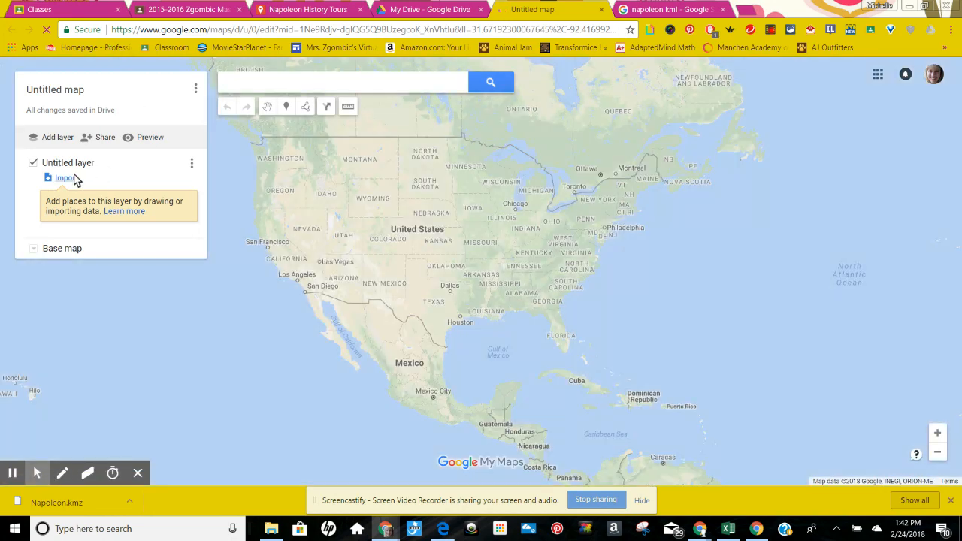
Start importing a file from the computer into the untitled layer and browse to the Downloads folder.
left_click(73, 177)
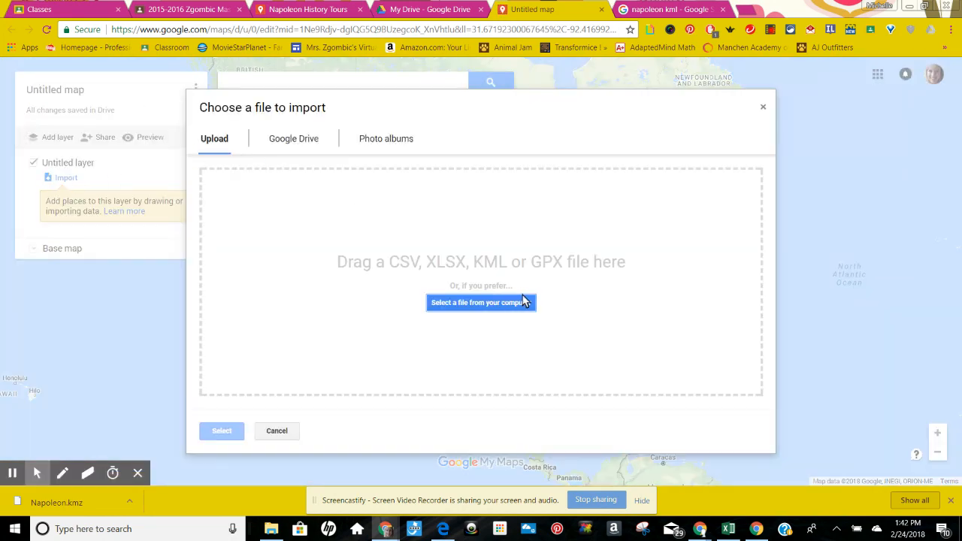
left_click(510, 311)
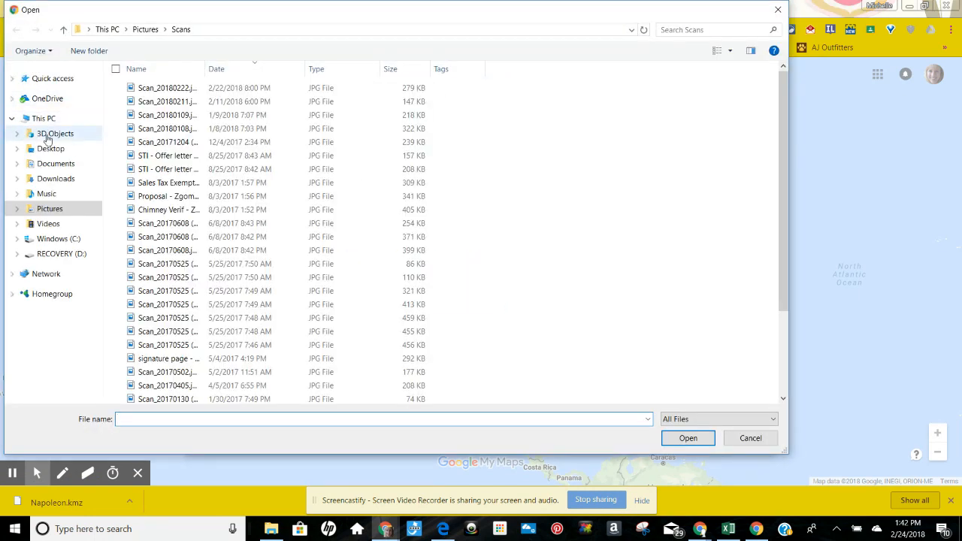
left_click(56, 179)
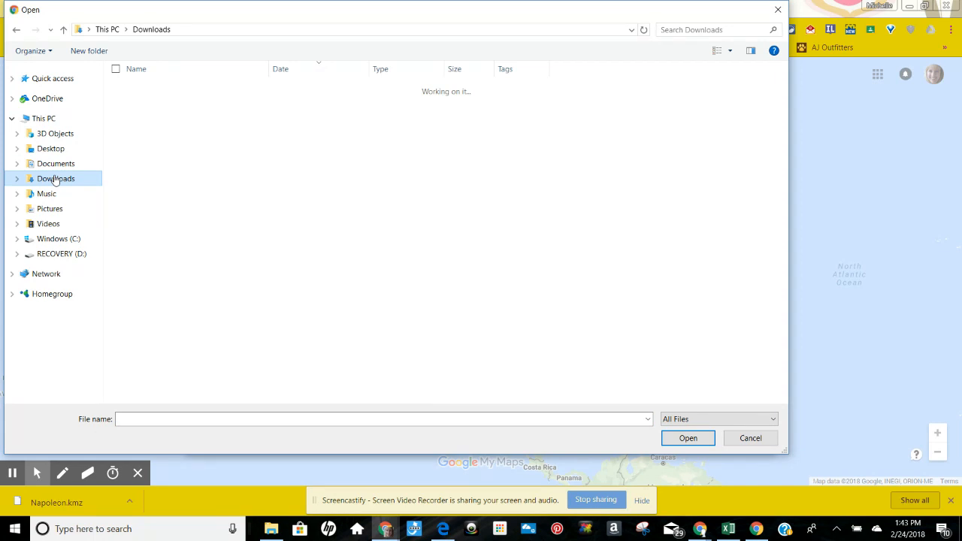
Filter the Downloads folder by modification date 2/24/2018 and import Napoleon.kmz into the map layer.
left_click(727, 31)
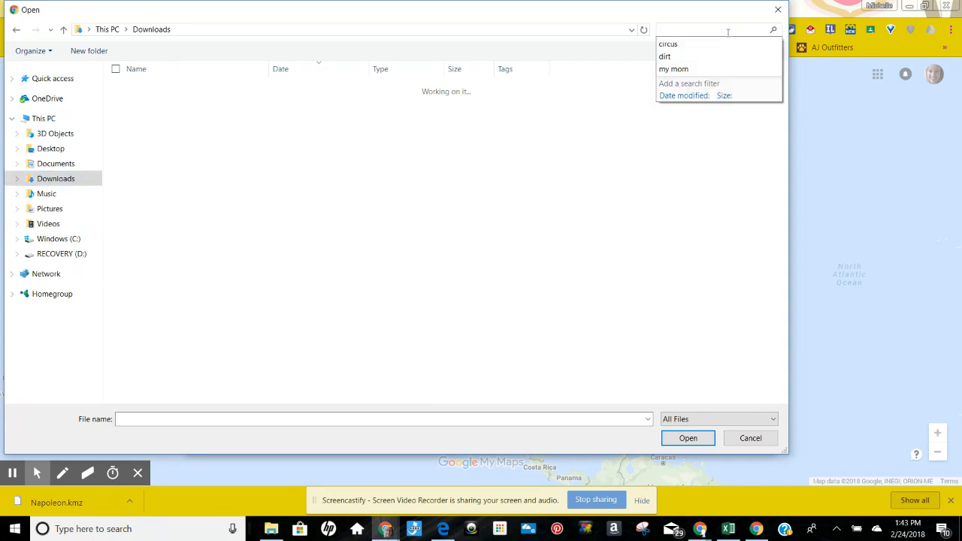
left_click(695, 95)
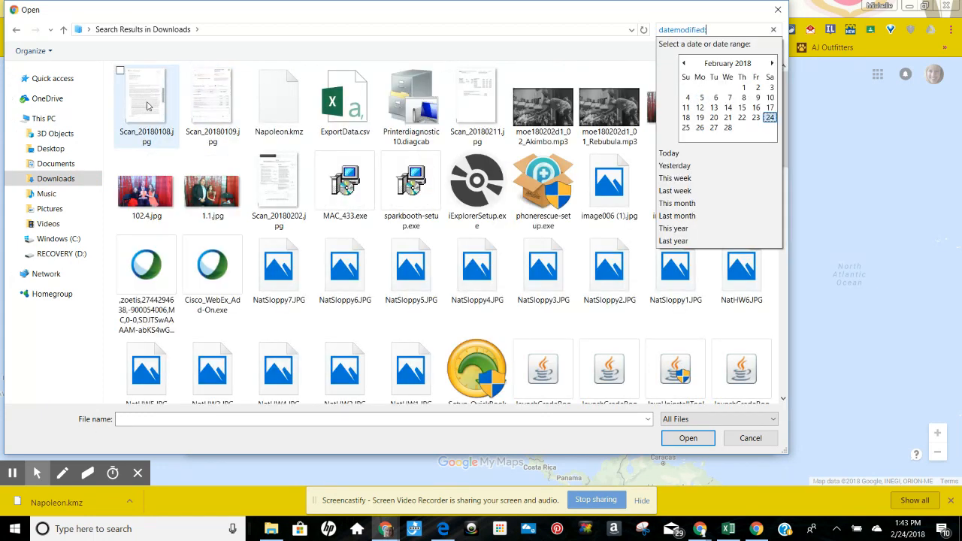
left_click_drag(701, 97, 713, 108)
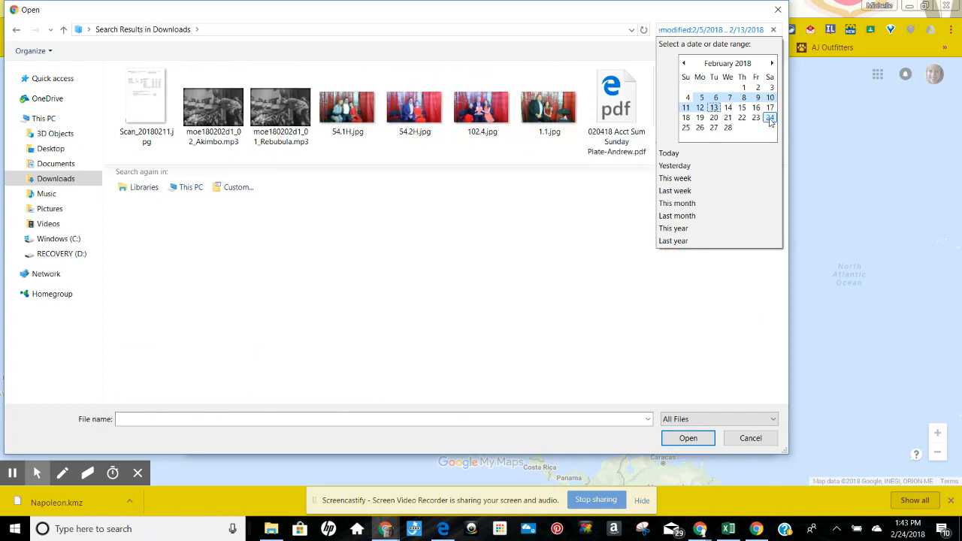
left_click(769, 119)
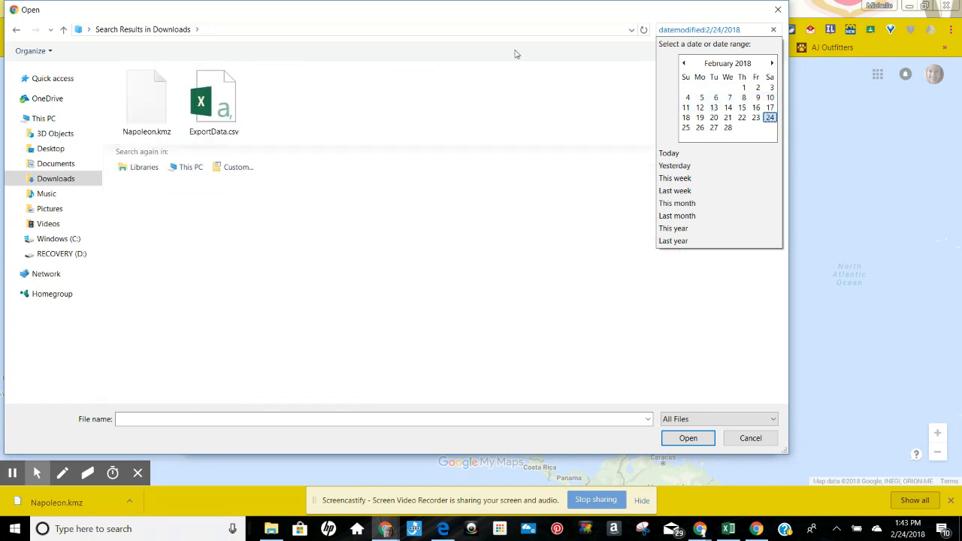
left_click(149, 108)
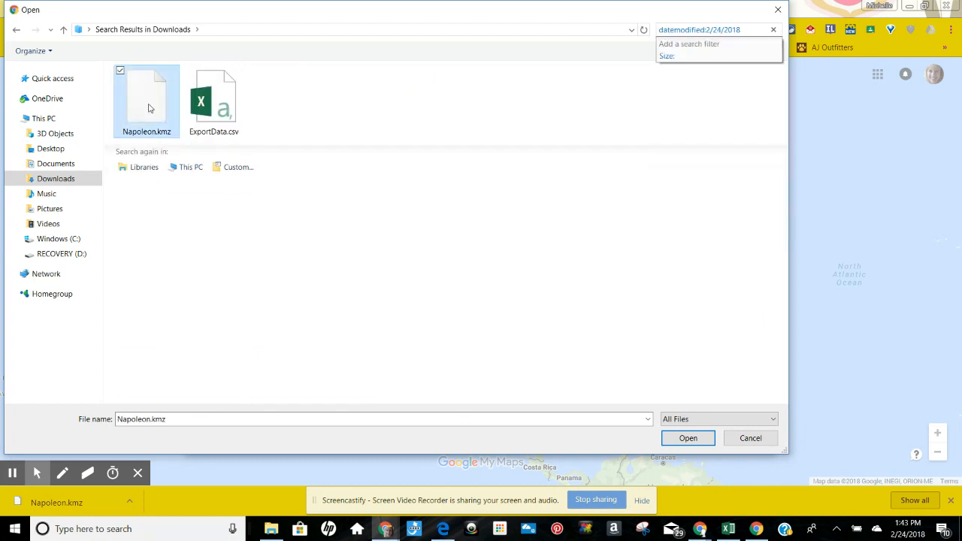
left_click(684, 445)
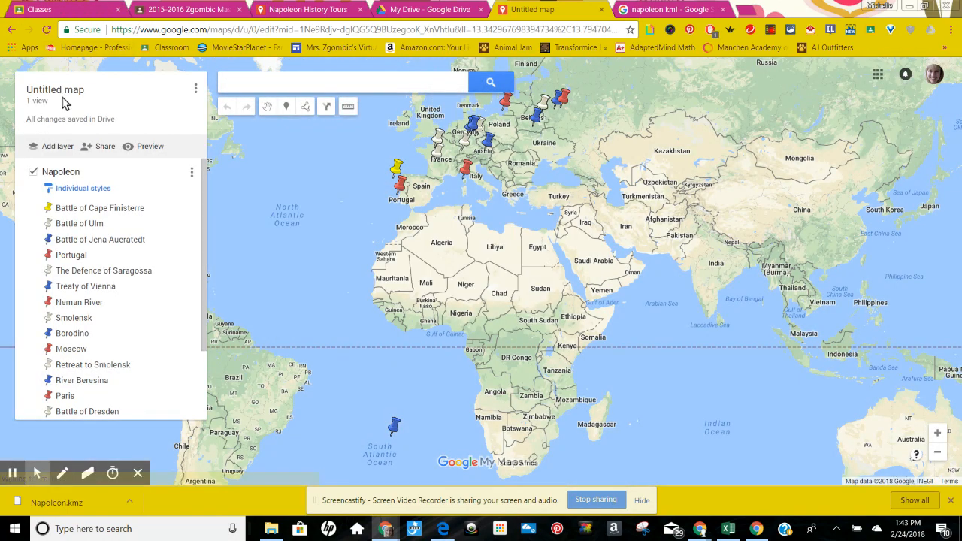
Replace the untitled map's title with "Napoleon's Pivotal Moments".
left_click(63, 94)
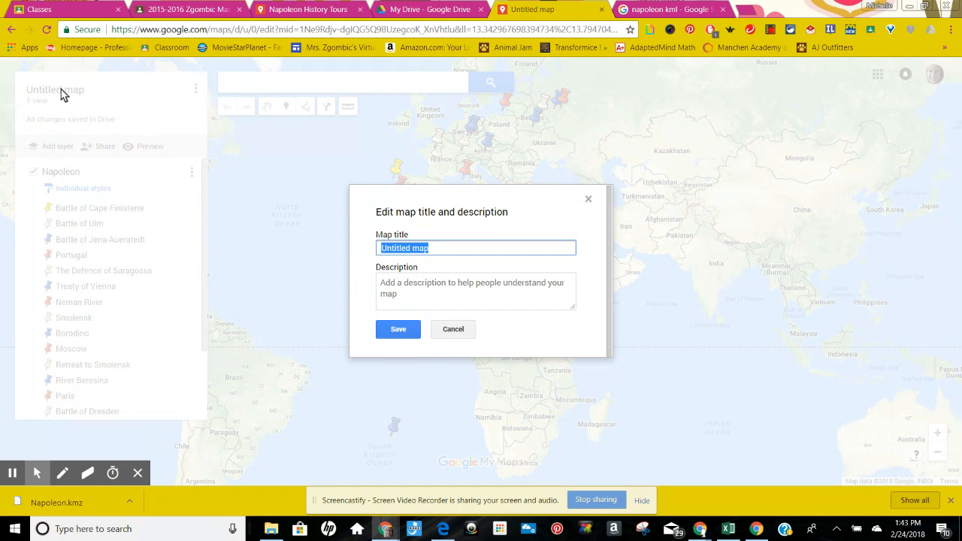
left_click(62, 89)
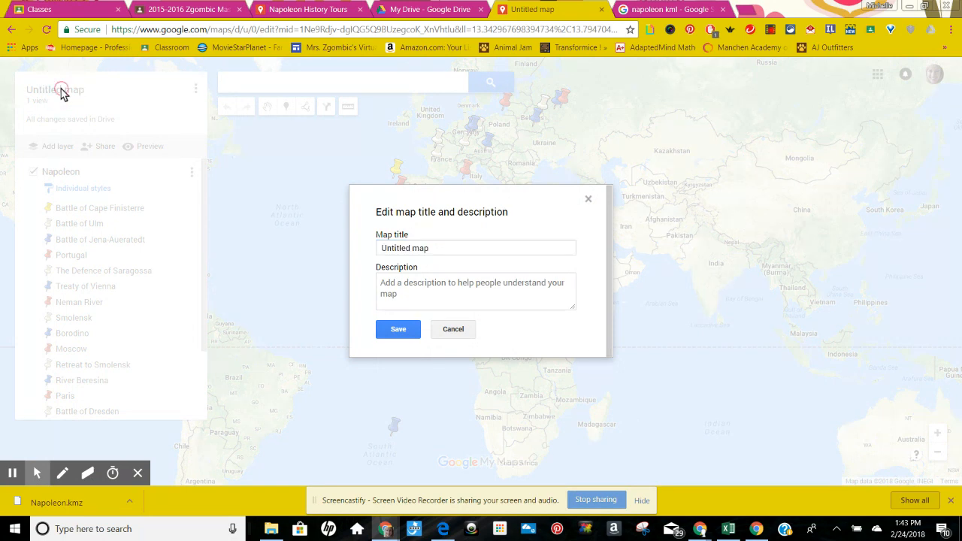
double_click(481, 246)
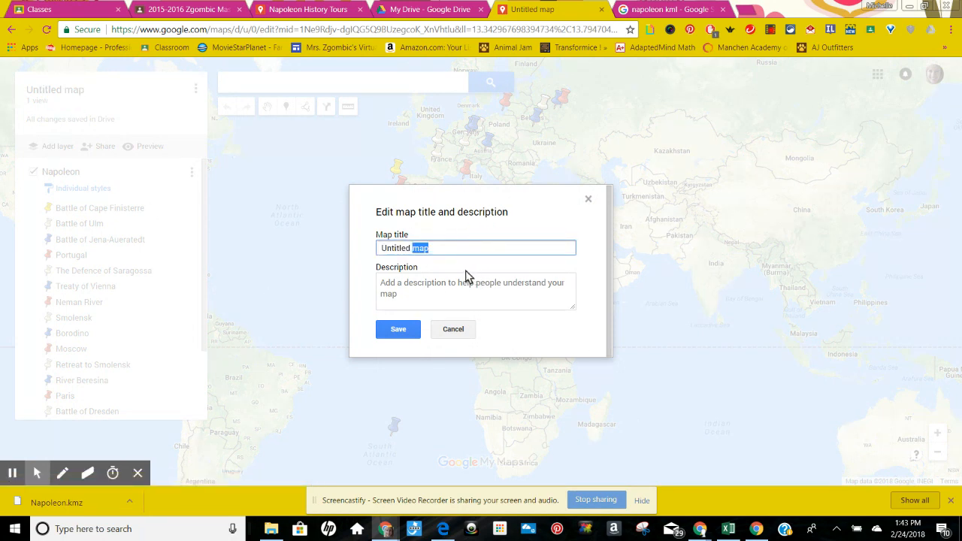
triple_click(439, 245)
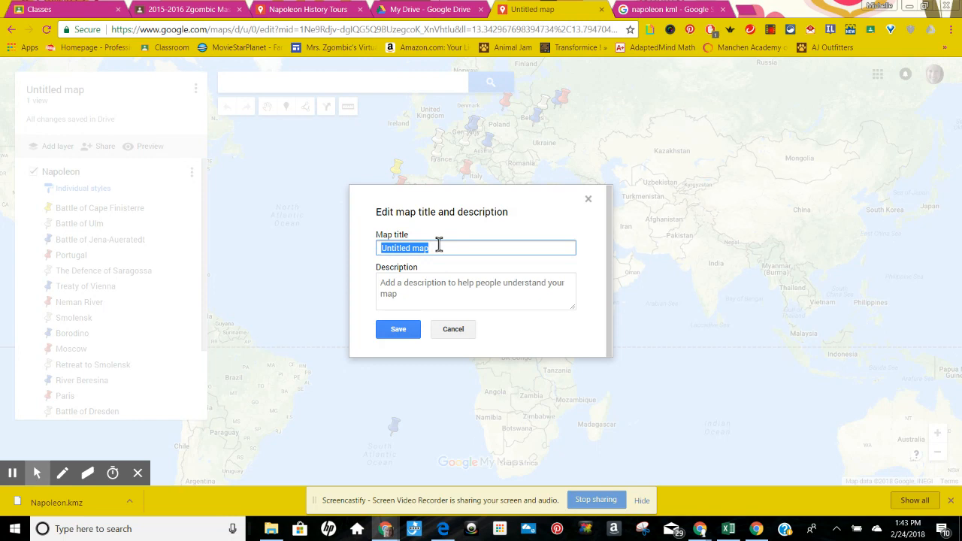
type("Histor")
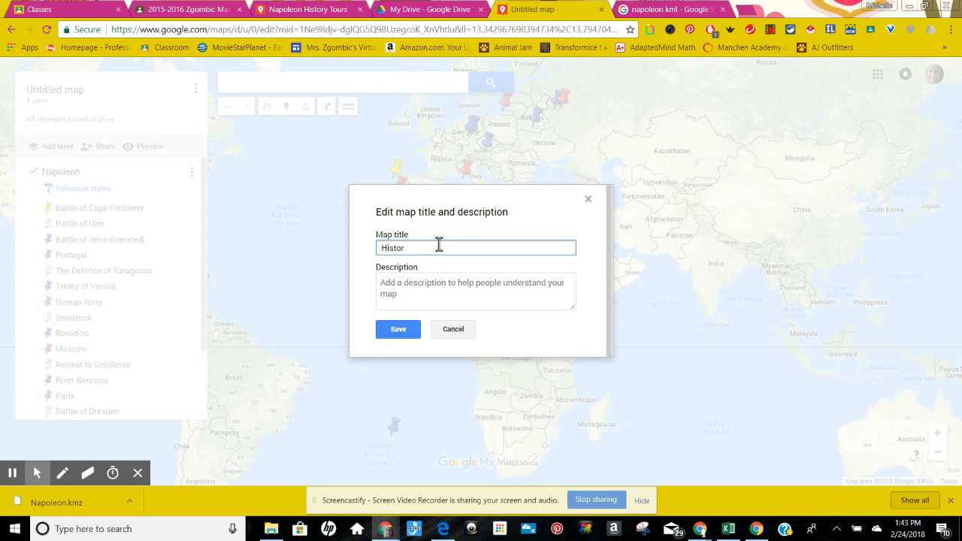
key("BackSpace")
key("BackSpace")
type("Napoleon's Pivotal Moments")
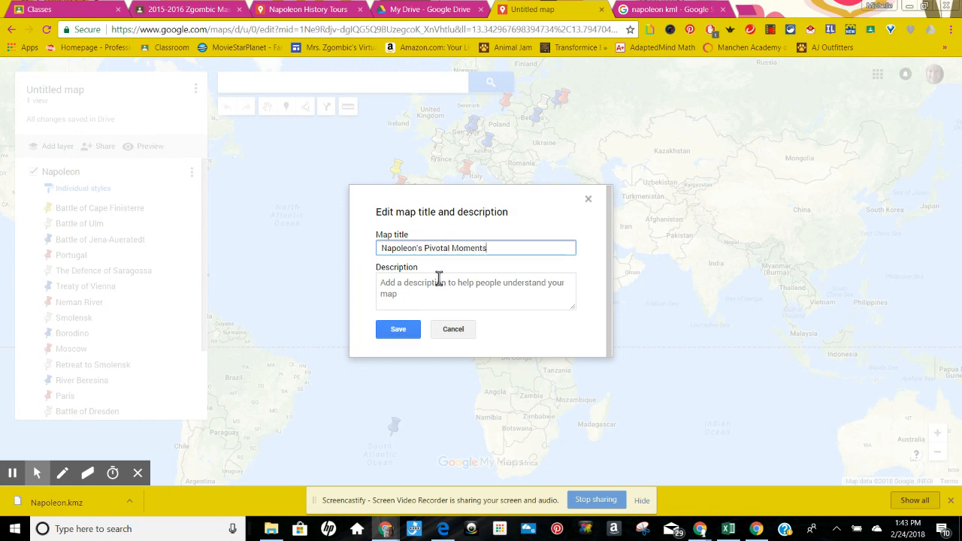
Add the map description "Not created by me. This came from Wikispaces." and save the map details.
left_click(438, 299)
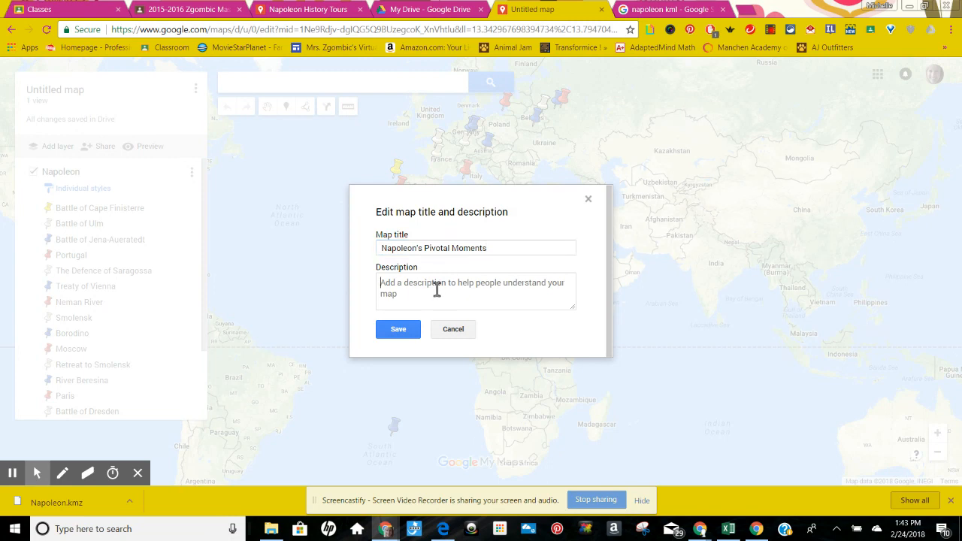
left_click(652, 8)
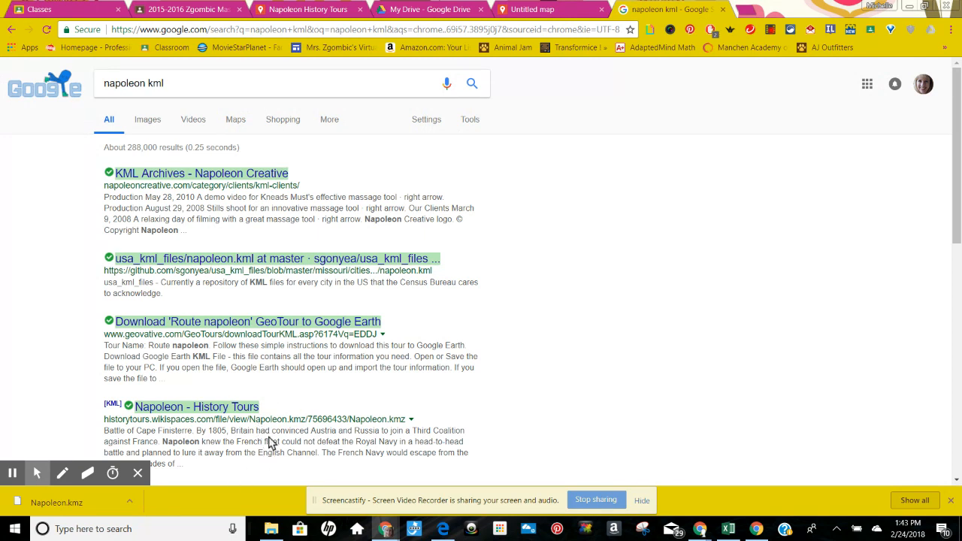
left_click(549, 7)
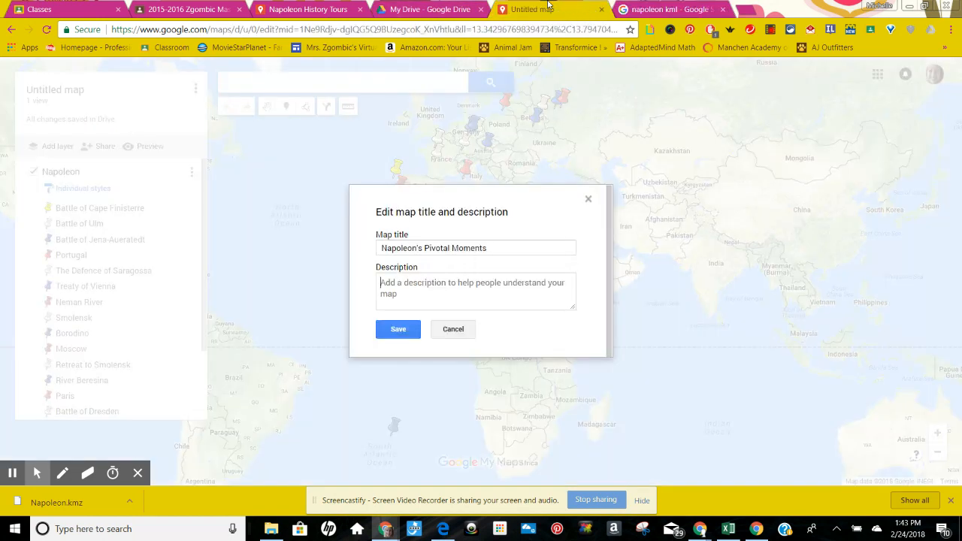
type("Not cre")
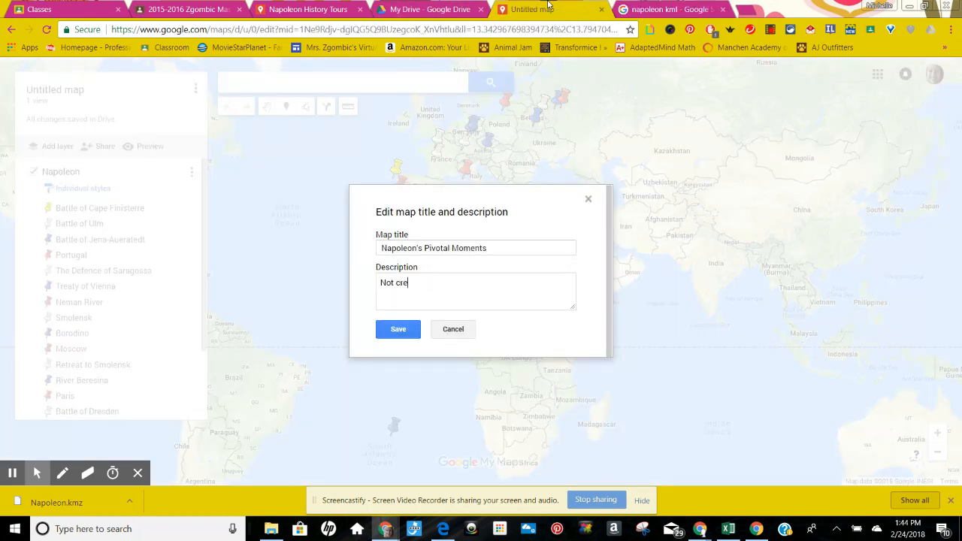
type("ated by me.  This came from Wikispaces.")
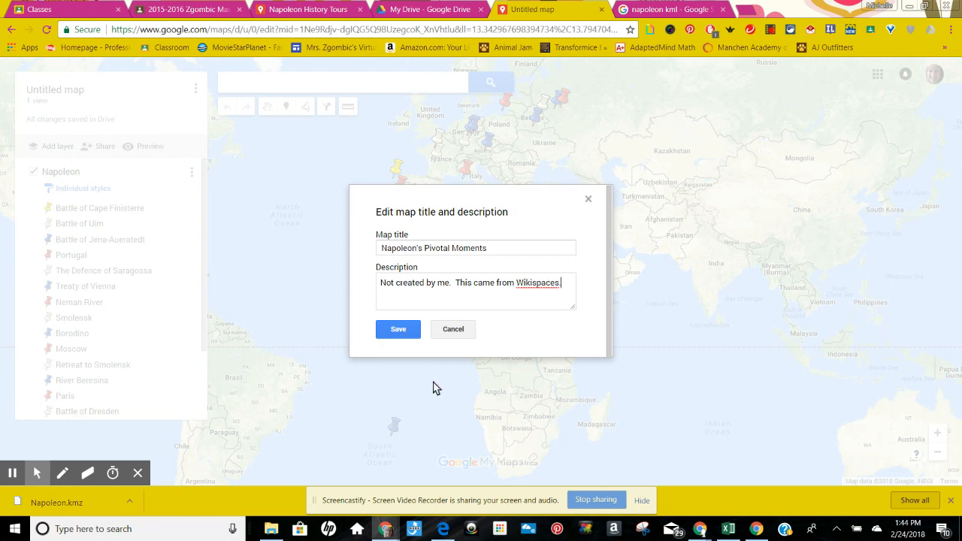
left_click(397, 329)
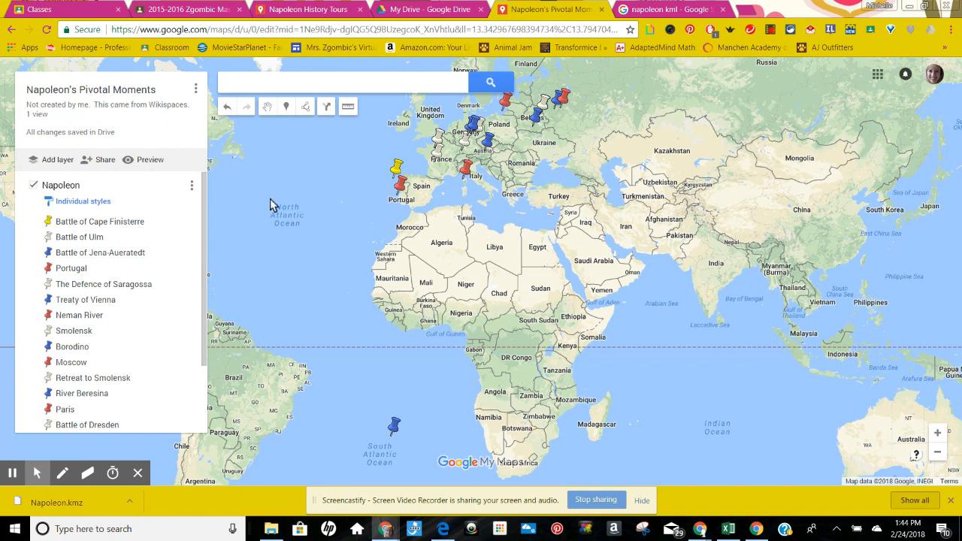
View the details of the Battle of Jena-Aueratedt placemark, then close them.
left_click(117, 262)
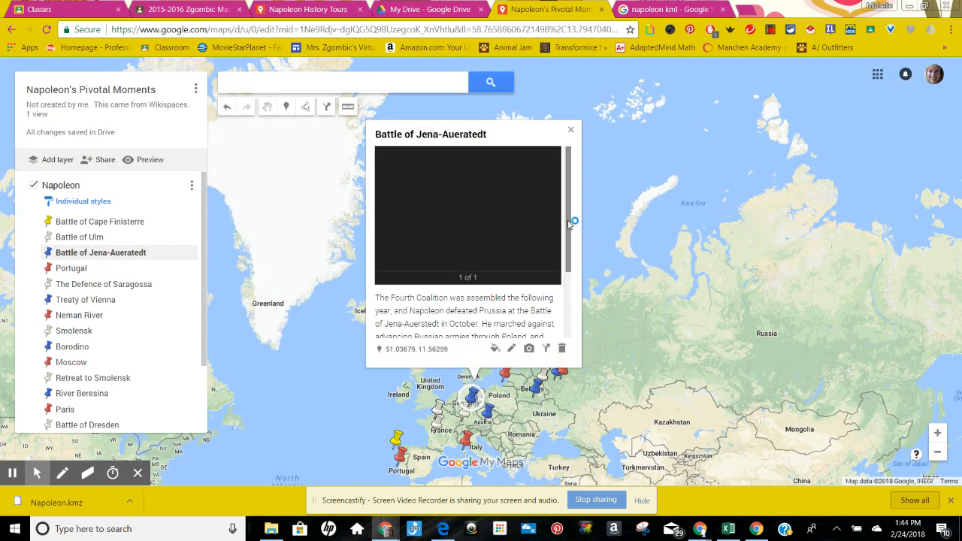
mouse_move(568, 224)
left_mouse_down()
mouse_move(568, 295)
mouse_move(559, 224)
left_mouse_up()
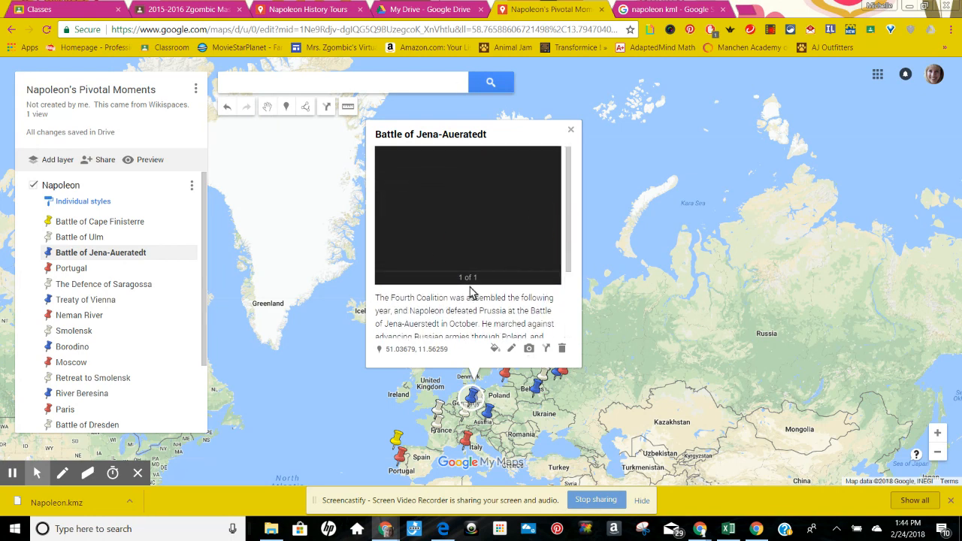
left_click(571, 134)
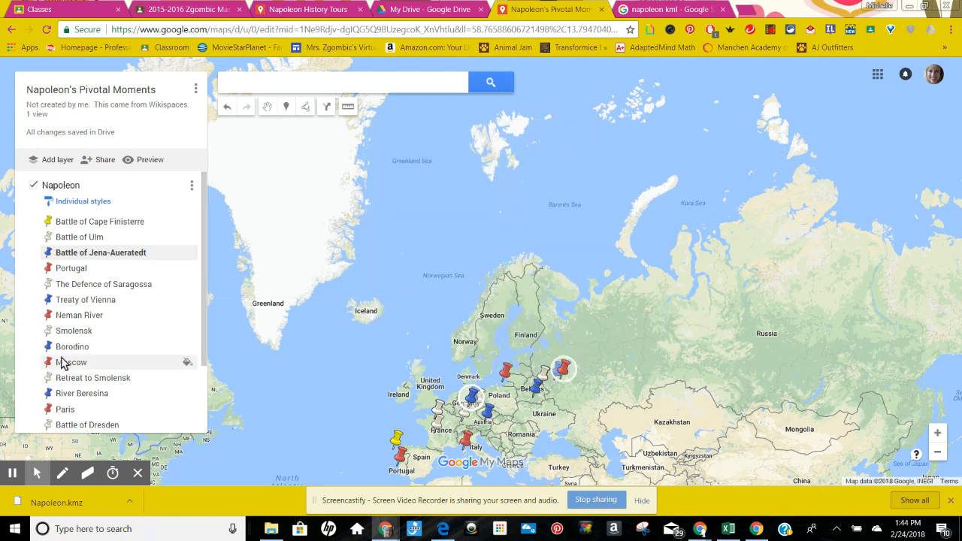
Read the full description of the Neman River placemark, then close its details.
left_click(62, 320)
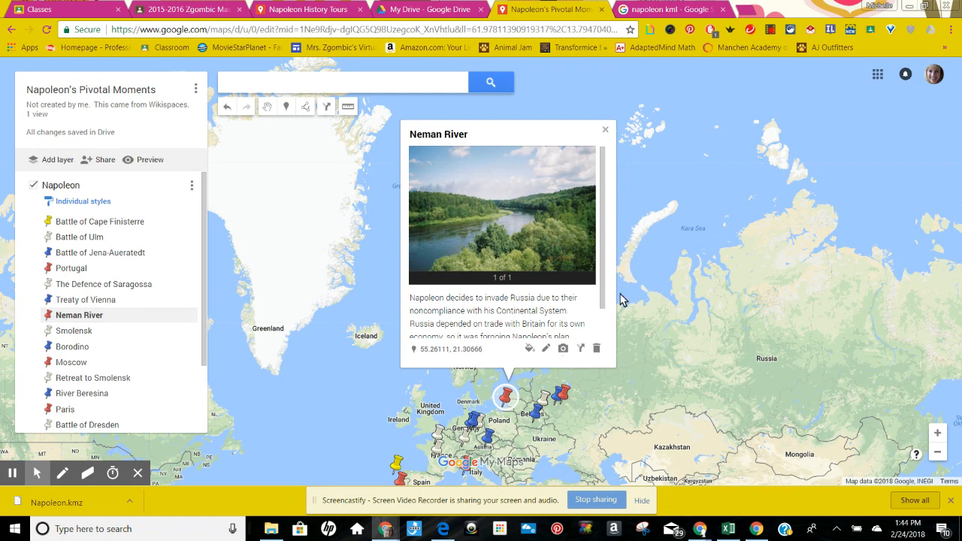
left_click_drag(605, 295, 607, 328)
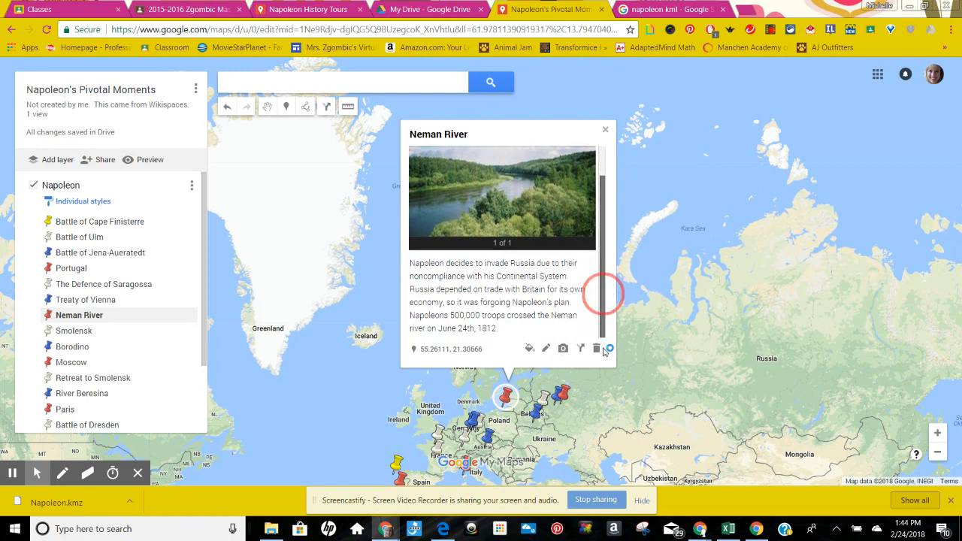
left_click(605, 133)
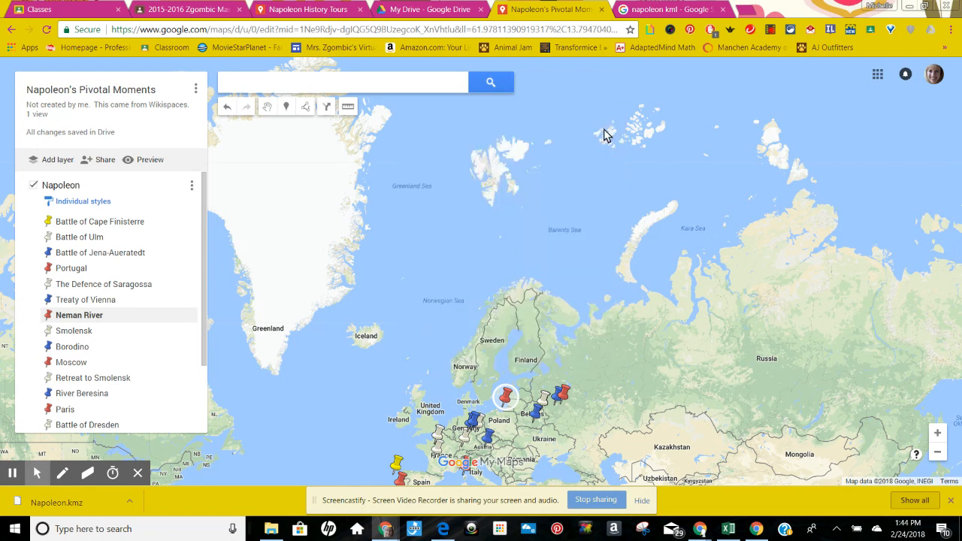